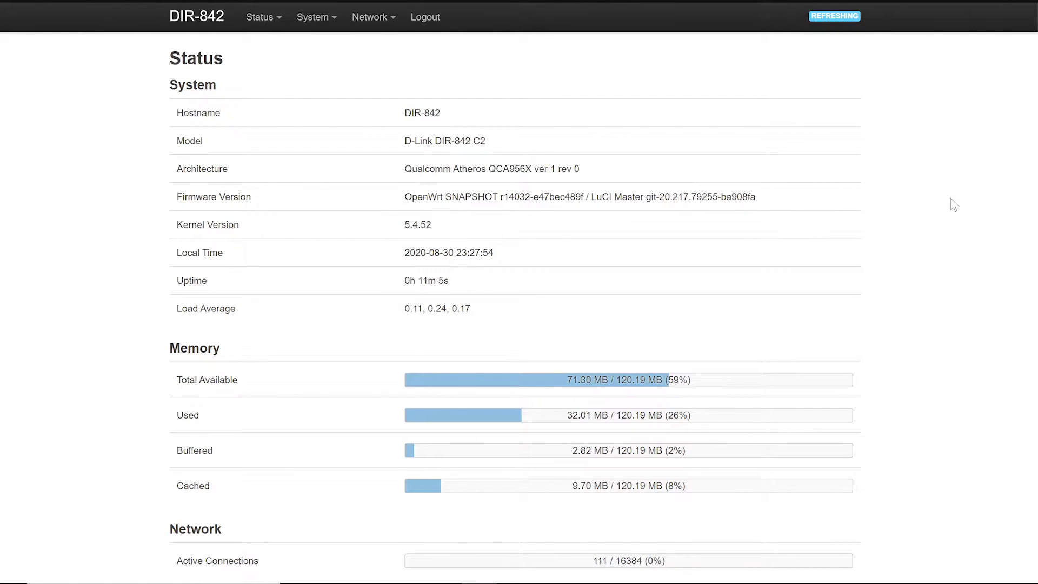
- Open Network > Interfaces to list the LAN, WAN and USB interfaces, with WAN on DHCP client
{"action": "mouse_move", "coordinate": [373, 17]}
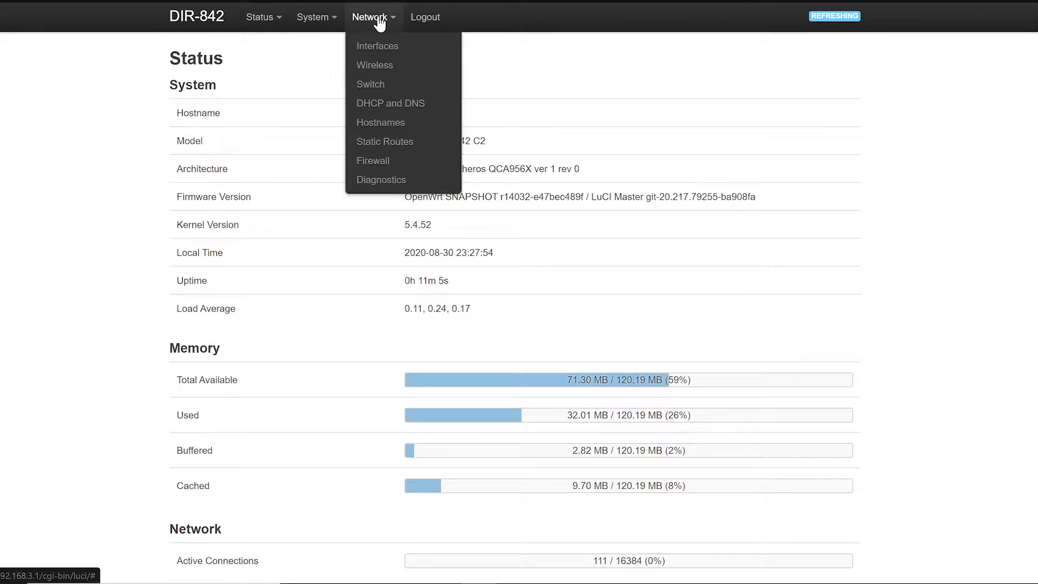
{"action": "left_click", "coordinate": [380, 48]}
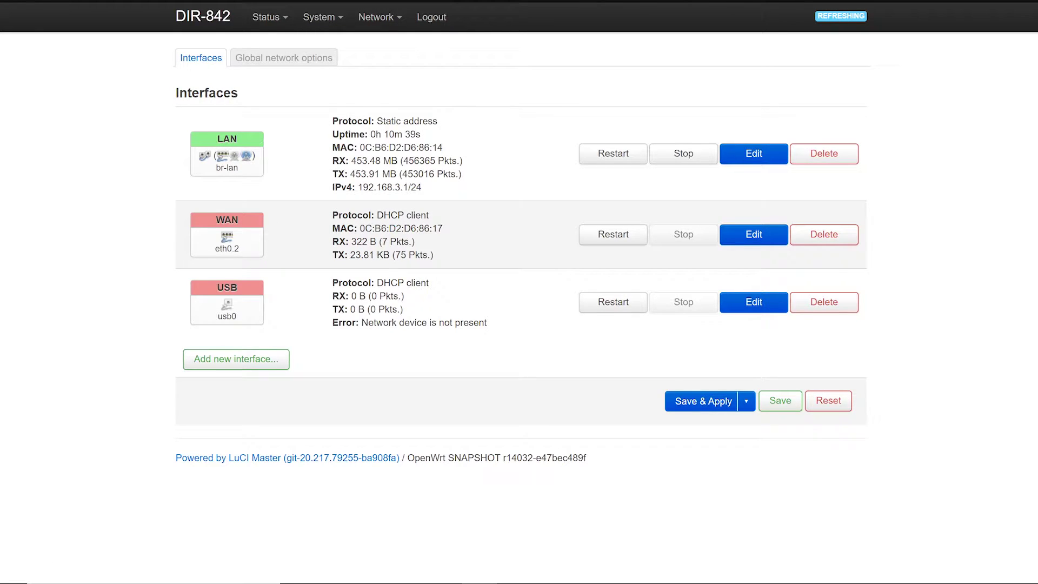
{"action": "mouse_move", "coordinate": [250, 227]}
- Edit the WAN interface and switch its protocol from DHCP client to PPPoE
{"action": "left_click", "coordinate": [748, 238]}
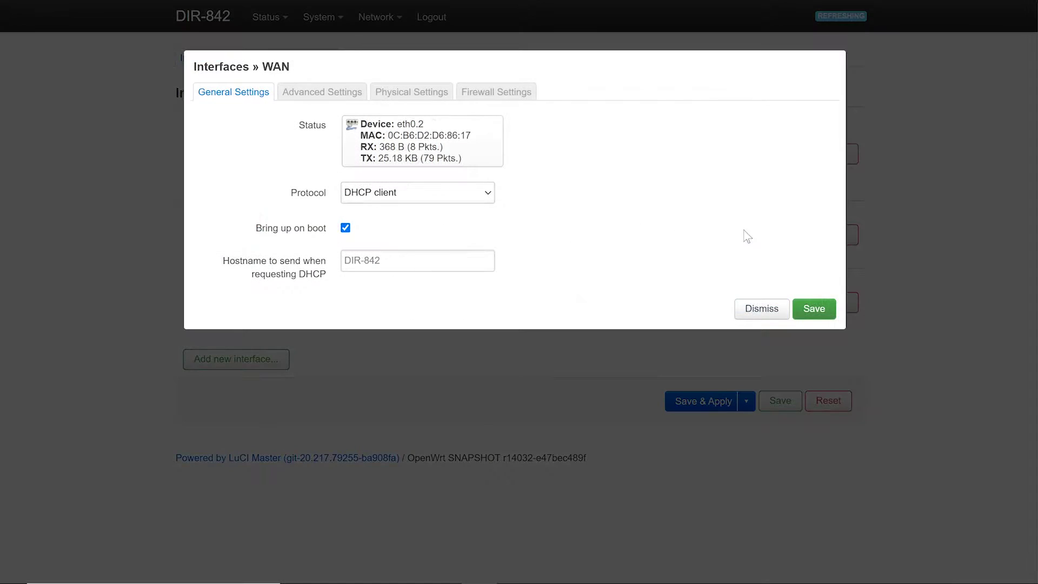
{"action": "left_click", "coordinate": [400, 195]}
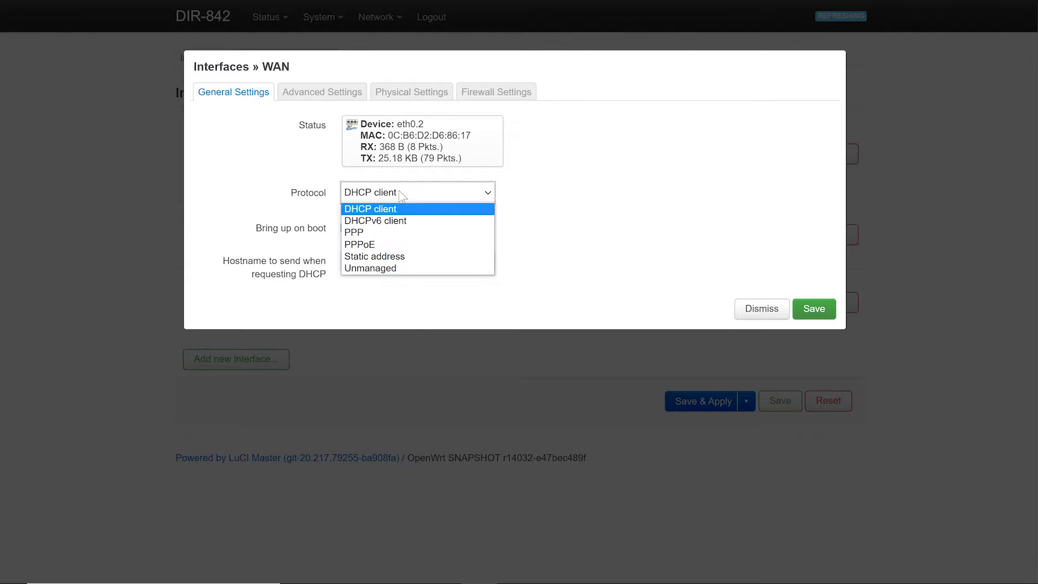
{"action": "left_click", "coordinate": [395, 246]}
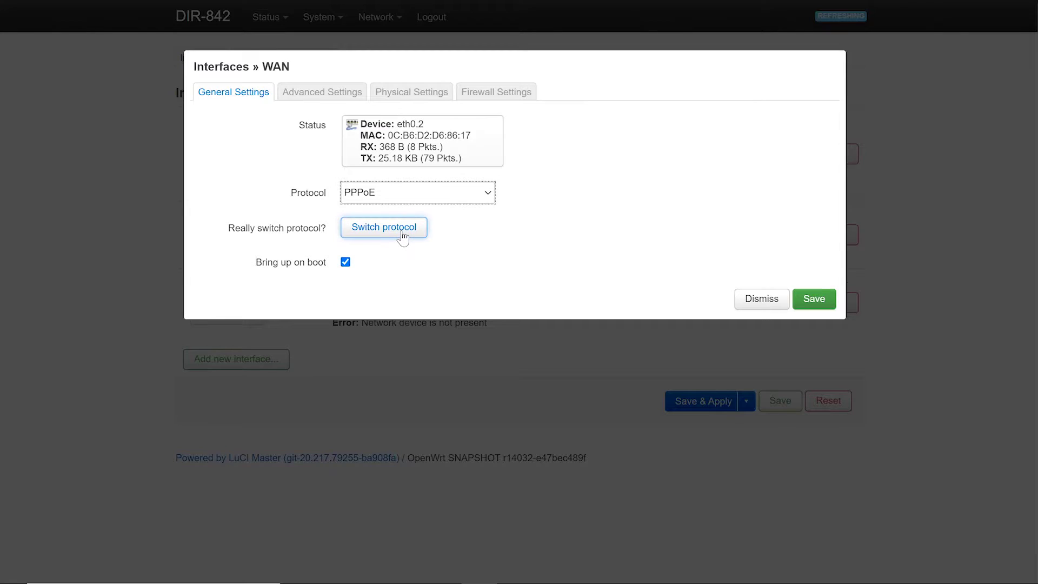
{"action": "left_click", "coordinate": [393, 236]}
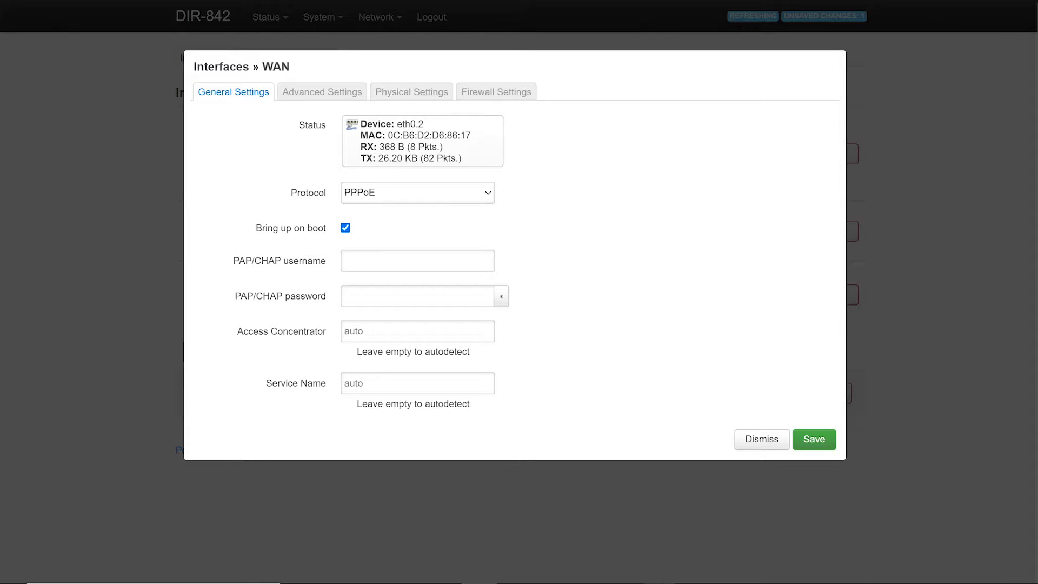
- Copy the PPPoE username line from the Sticky Notes note
{"action": "key", "text": "alt+Tab"}
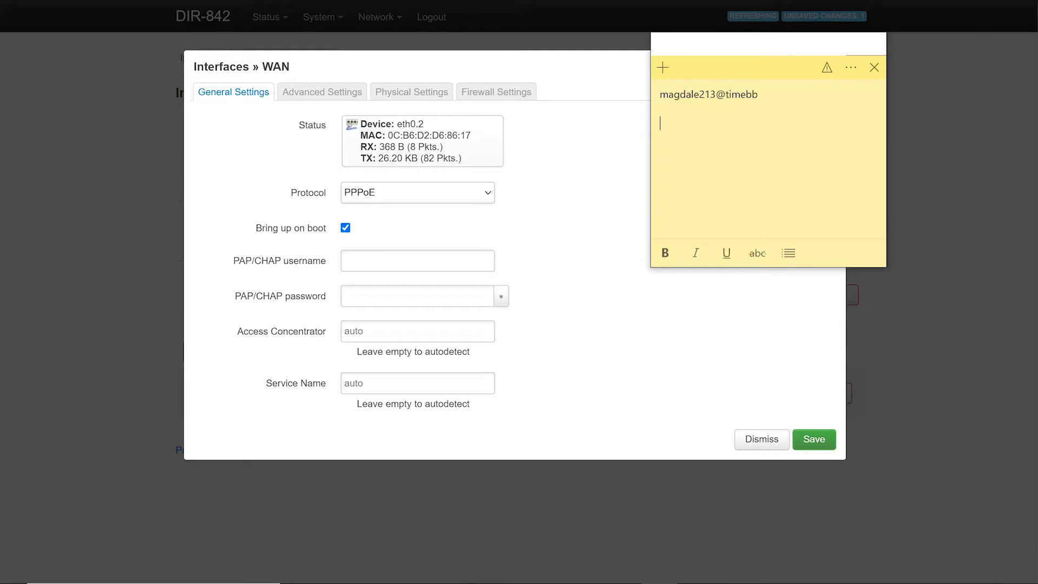
{"action": "key", "text": "ctrl+shift+Left"}
{"action": "key", "text": "shift+Home"}
{"action": "key", "text": "ctrl+c"}
{"action": "right_click", "coordinate": [729, 97]}
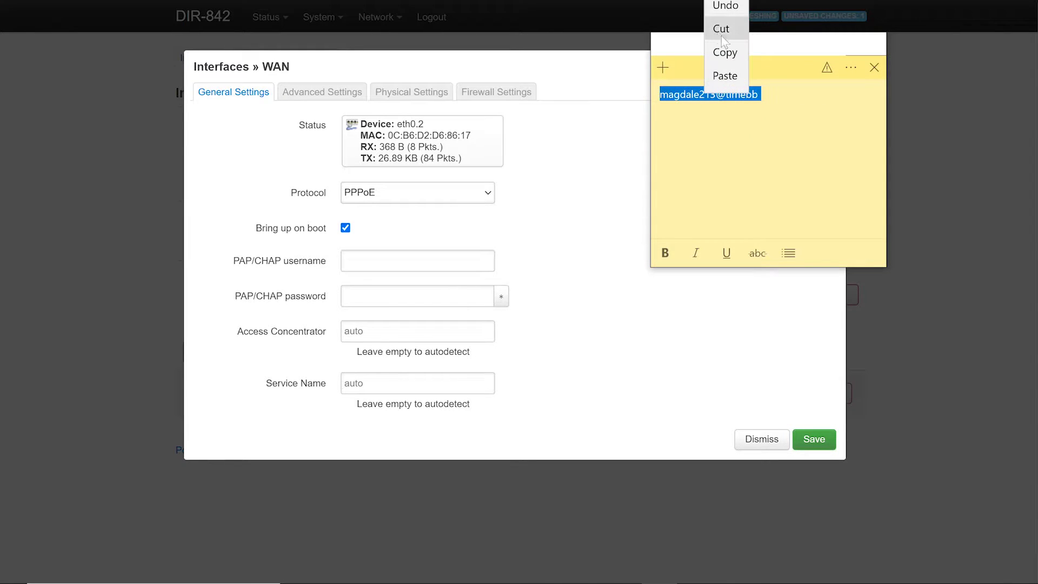
{"action": "left_click", "coordinate": [724, 52]}
- Paste the PPPoE username and account password into the WAN's PAP/CHAP fields
{"action": "left_click", "coordinate": [410, 259]}
{"action": "right_click", "coordinate": [409, 259]}
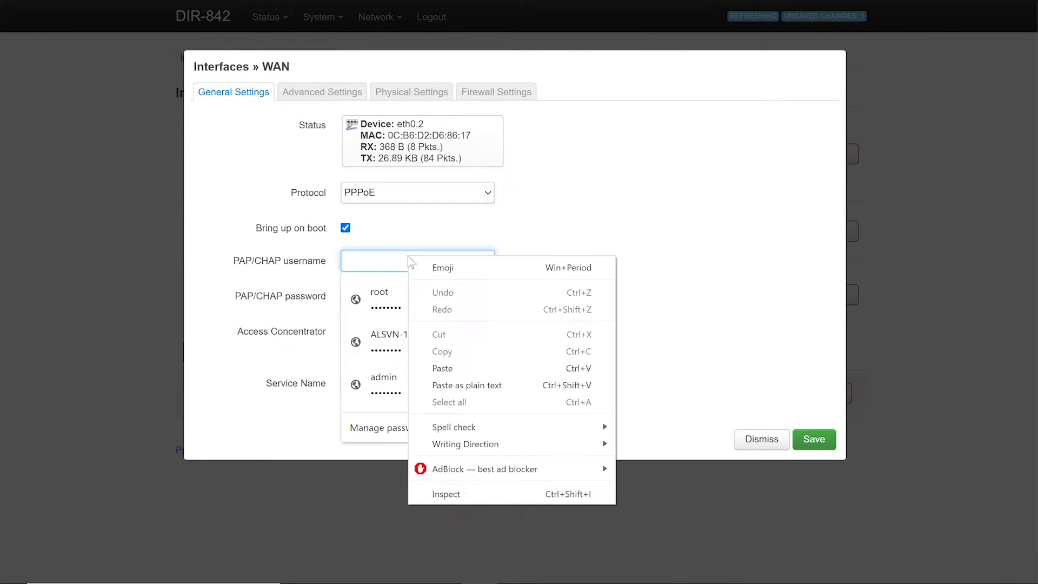
{"action": "left_click", "coordinate": [461, 368]}
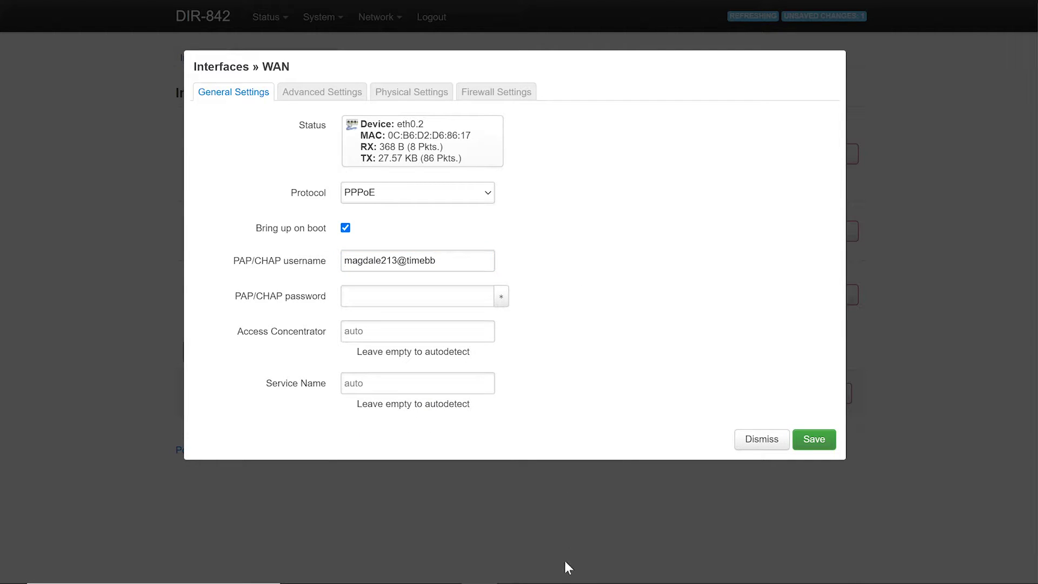
{"action": "left_click", "coordinate": [403, 296]}
{"action": "right_click", "coordinate": [403, 296]}
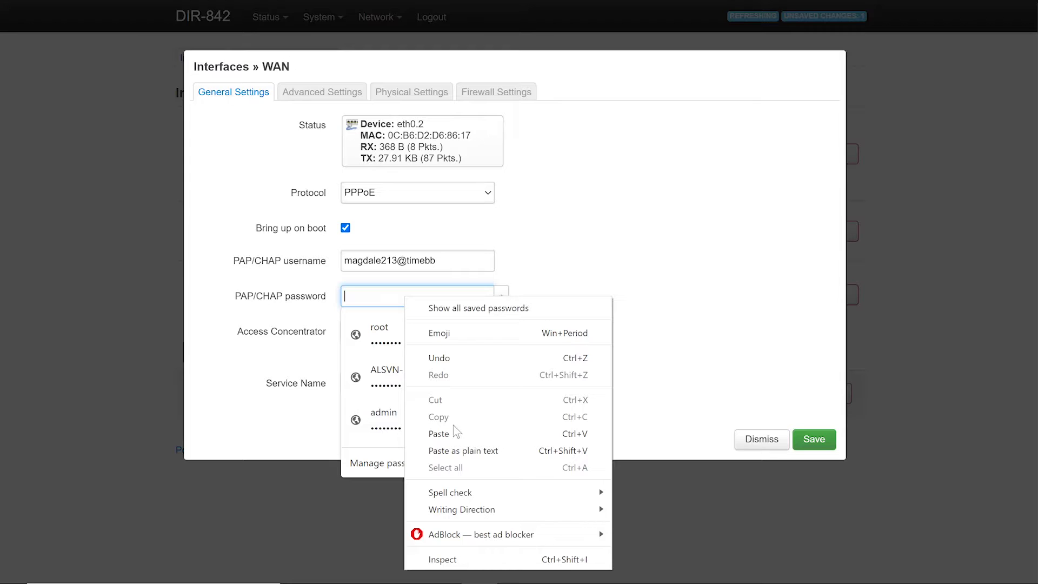
{"action": "left_click", "coordinate": [455, 428]}
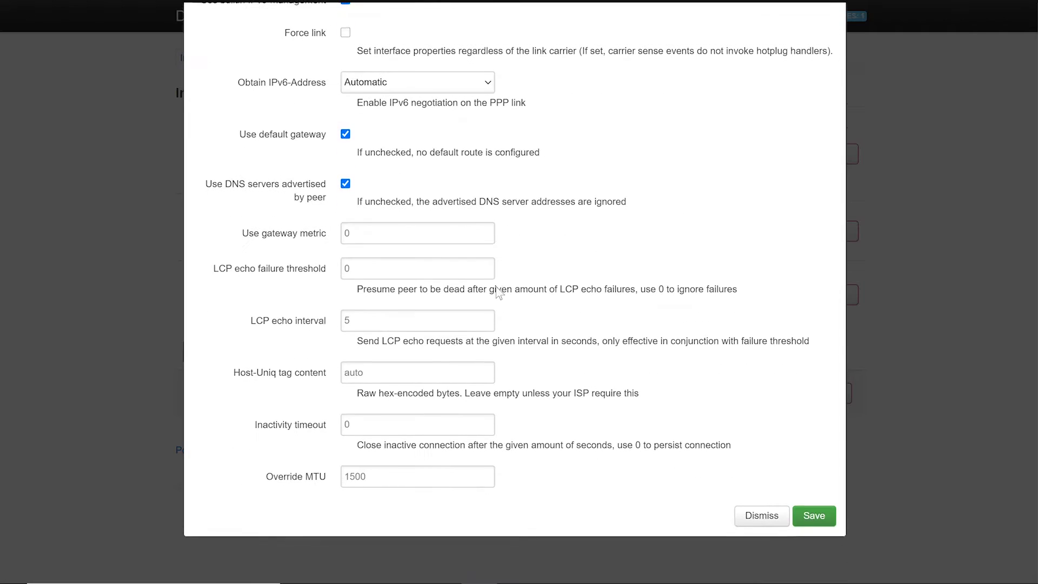
- Keep the WAN interface in the wan firewall zone and save its settings
{"action": "scroll", "coordinate": [497, 292], "scroll_direction": "up", "scroll_amount": 3}
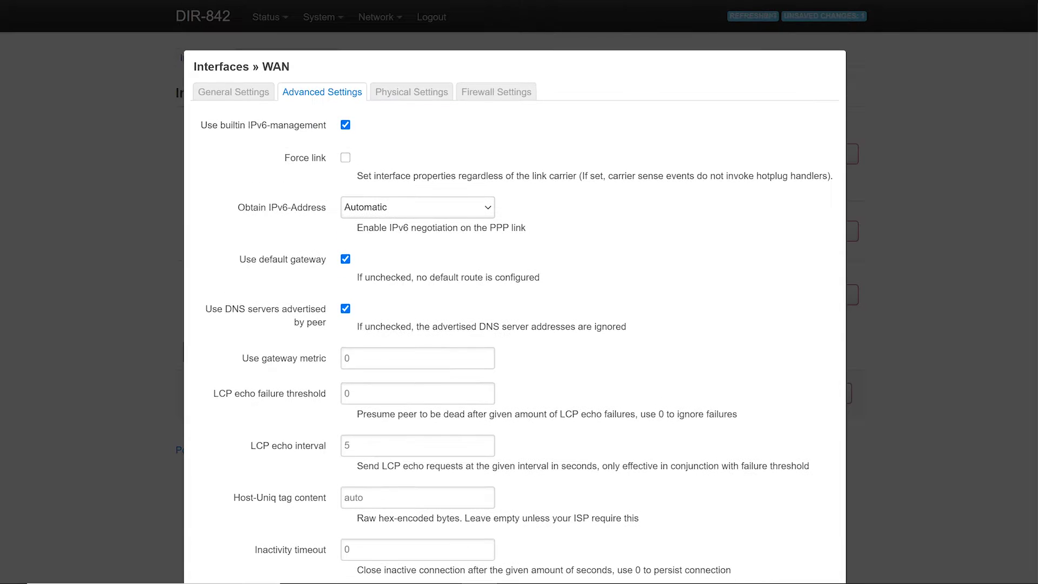
{"action": "left_click", "coordinate": [478, 93]}
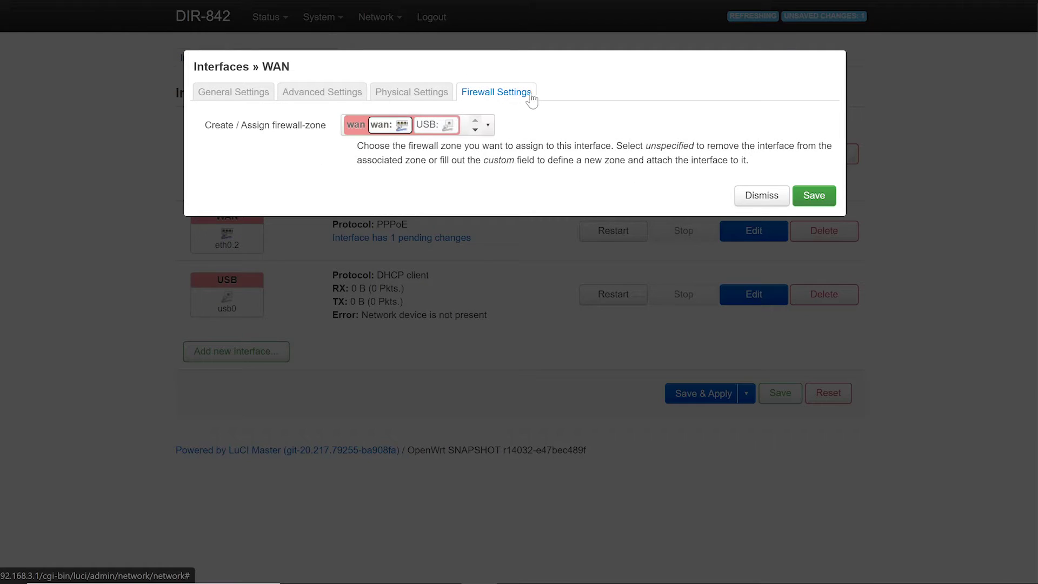
{"action": "left_click", "coordinate": [446, 126]}
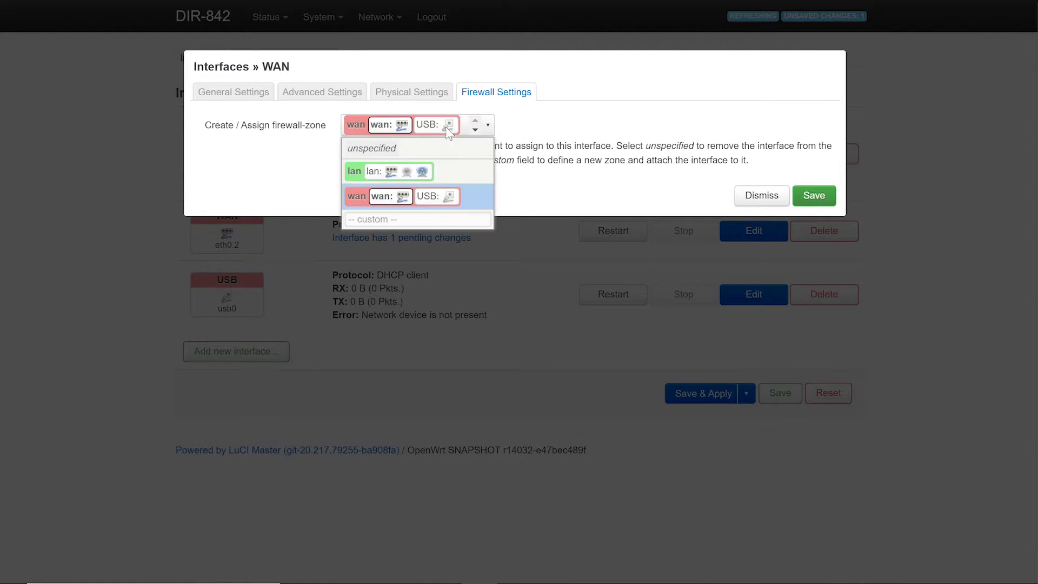
{"action": "left_click", "coordinate": [391, 198]}
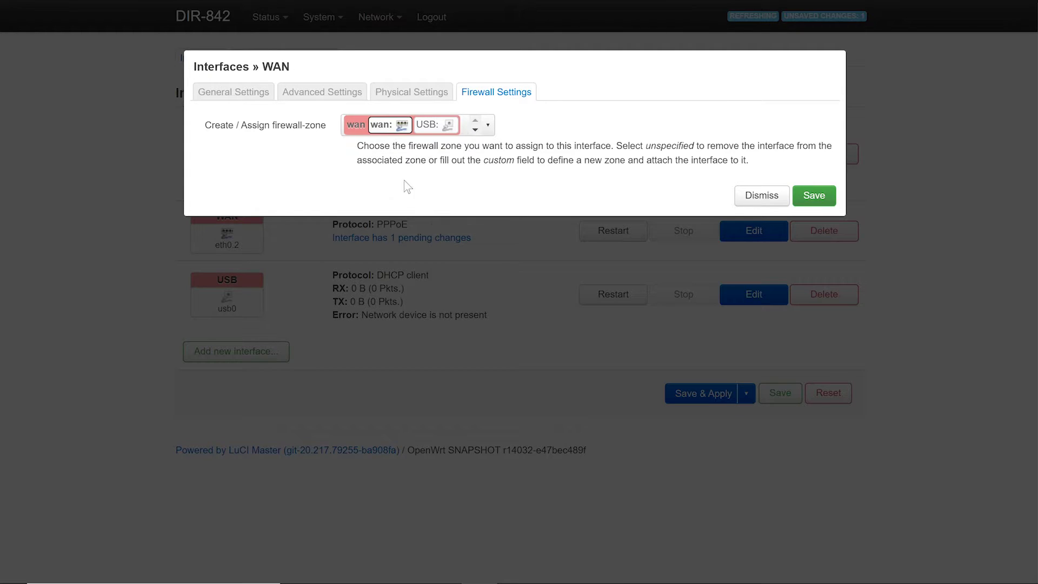
{"action": "left_click", "coordinate": [812, 196]}
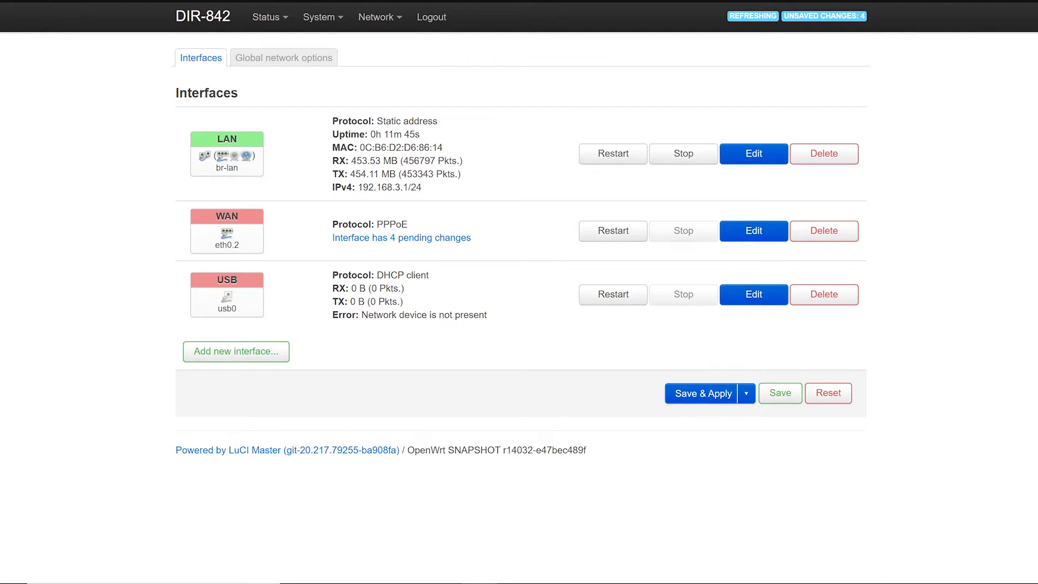
- Close the Windows network flyout covering the router page and bring up Start search
{"action": "left_click", "coordinate": [972, 583]}
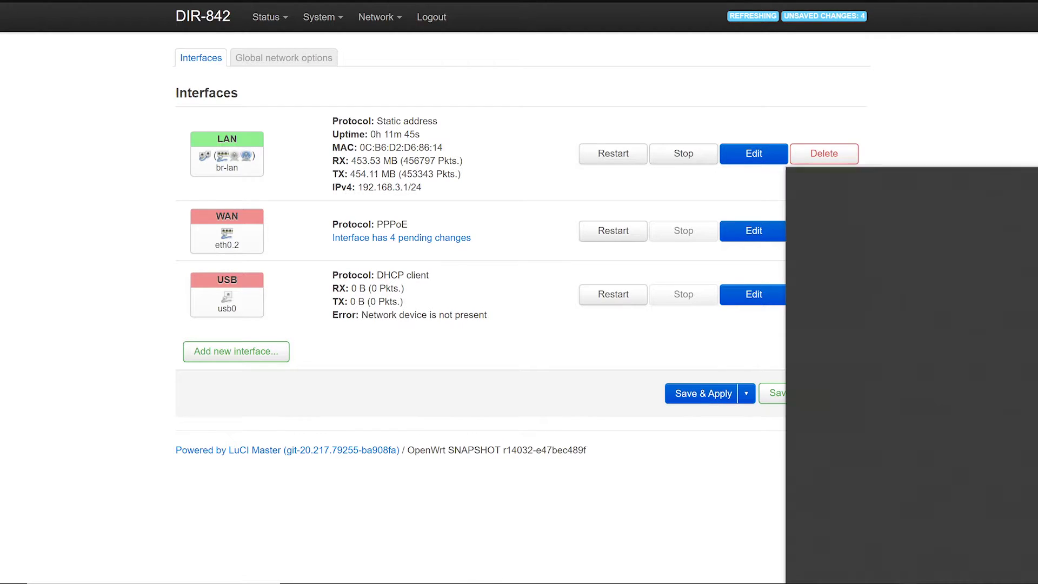
{"action": "left_click", "coordinate": [686, 524]}
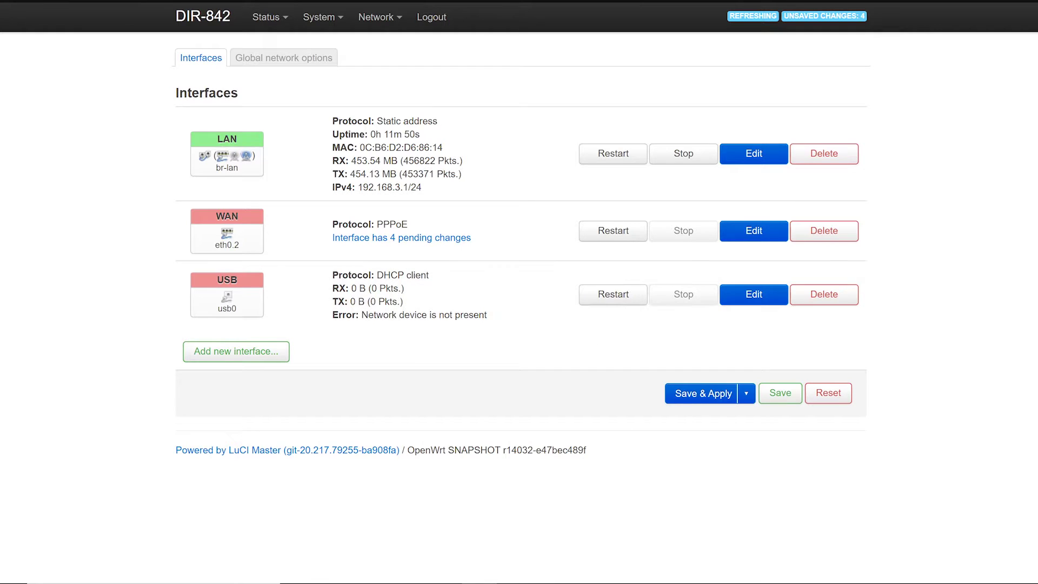
{"action": "key", "text": "super"}
- Open Command Prompt and ping 8.8.8.8, which reports destination net unreachable
{"action": "type", "text": "cmd"}
{"action": "key", "text": "Return"}
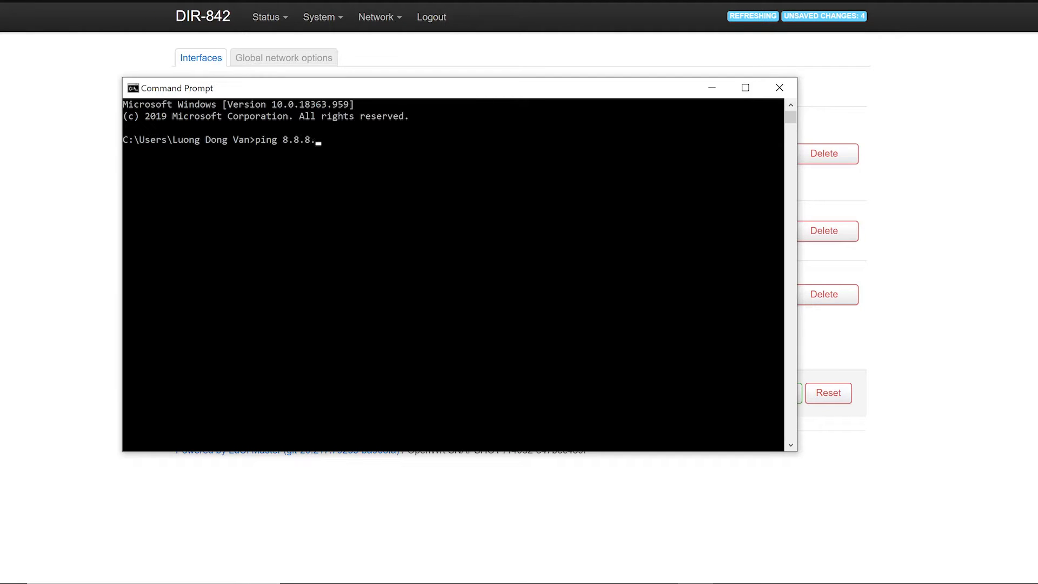
{"action": "type", "text": "ping 8.8.8.8"}
{"action": "key", "text": "Return"}
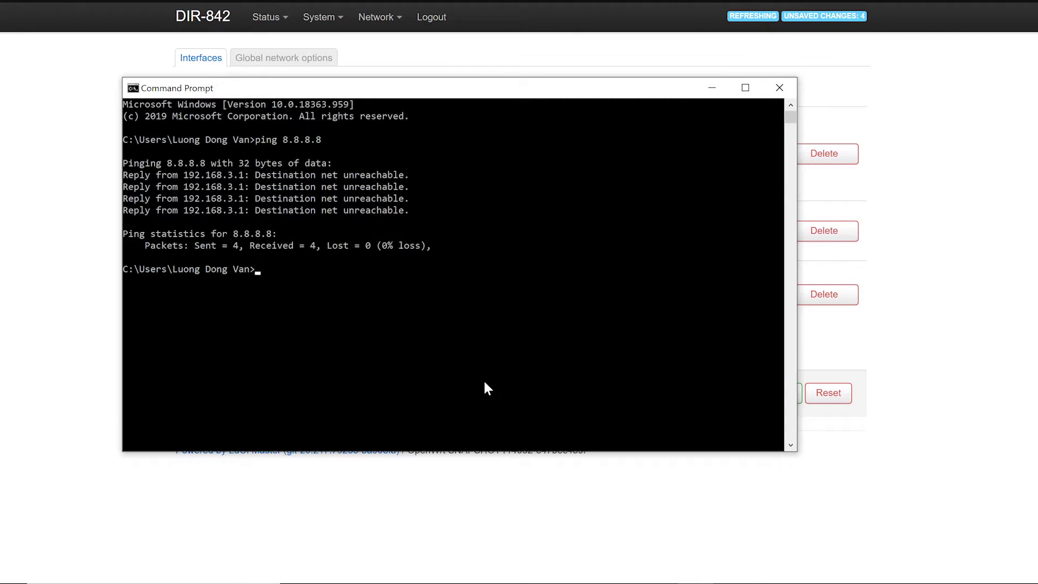
- Rerun it as a continuous 'ping 8.8.8.8 -t' and return to the router's Interfaces page
{"action": "key", "text": "Up"}
{"action": "type", "text": "-t"}
{"action": "key", "text": "Return"}
{"action": "left_click", "coordinate": [543, 514]}
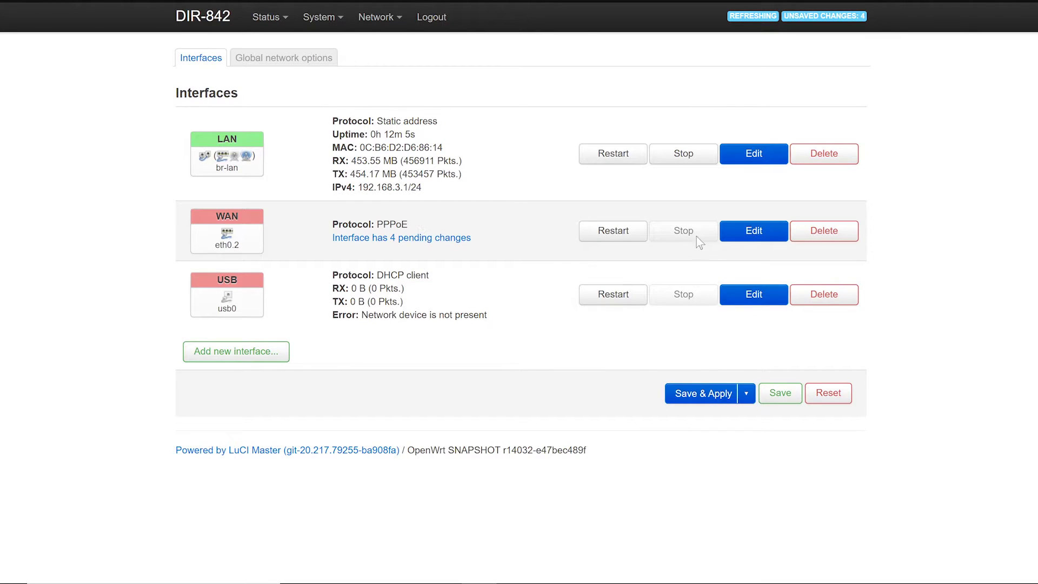
- Save & Apply so pppoe-wan comes up as 202.187.6.240, then stop the now-answering ping
{"action": "left_click", "coordinate": [703, 396]}
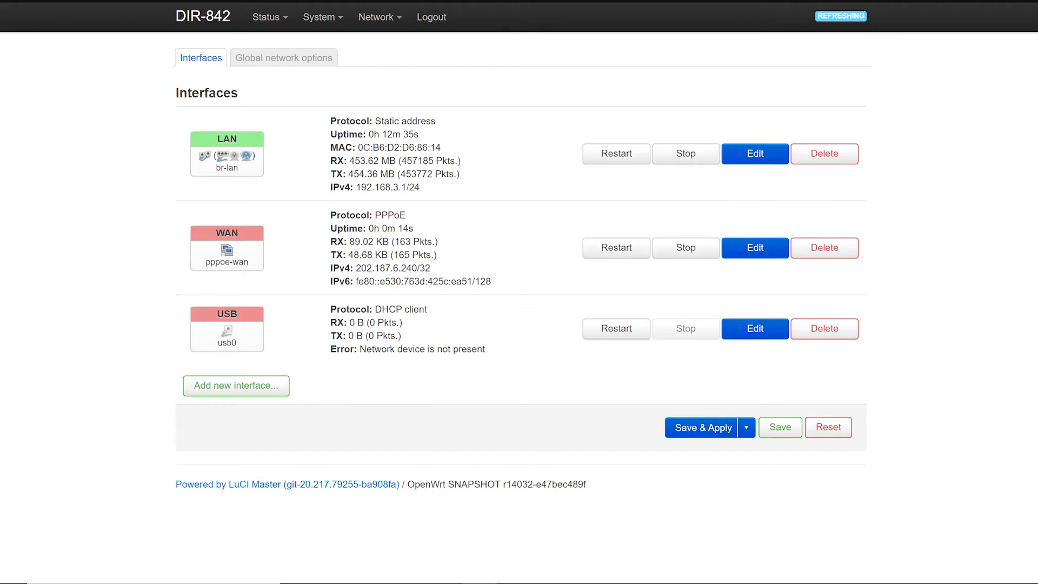
{"action": "key", "text": "alt+Tab"}
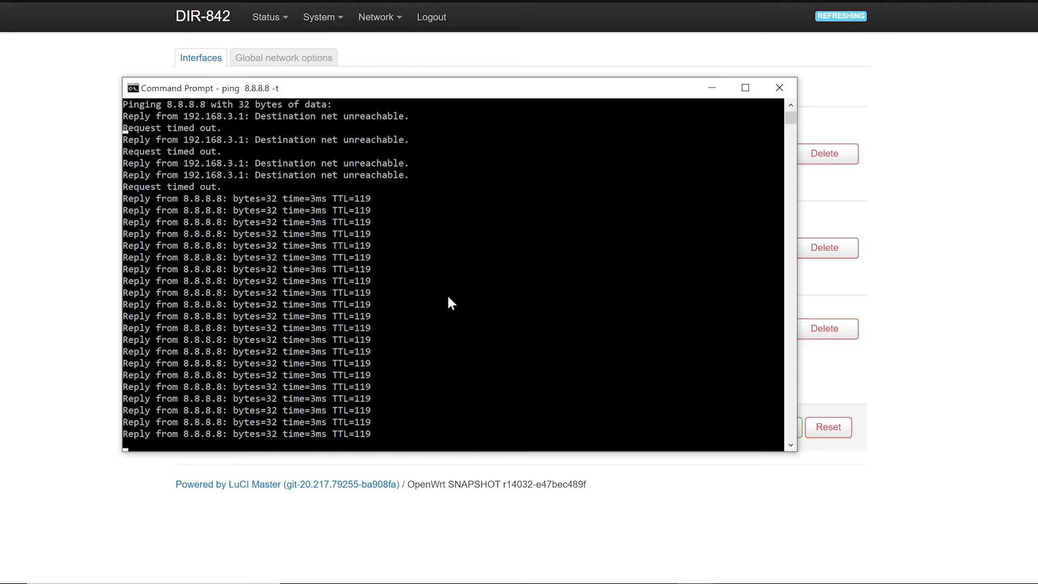
{"action": "key", "text": "ctrl+c"}
{"action": "key", "text": "alt+Tab"}
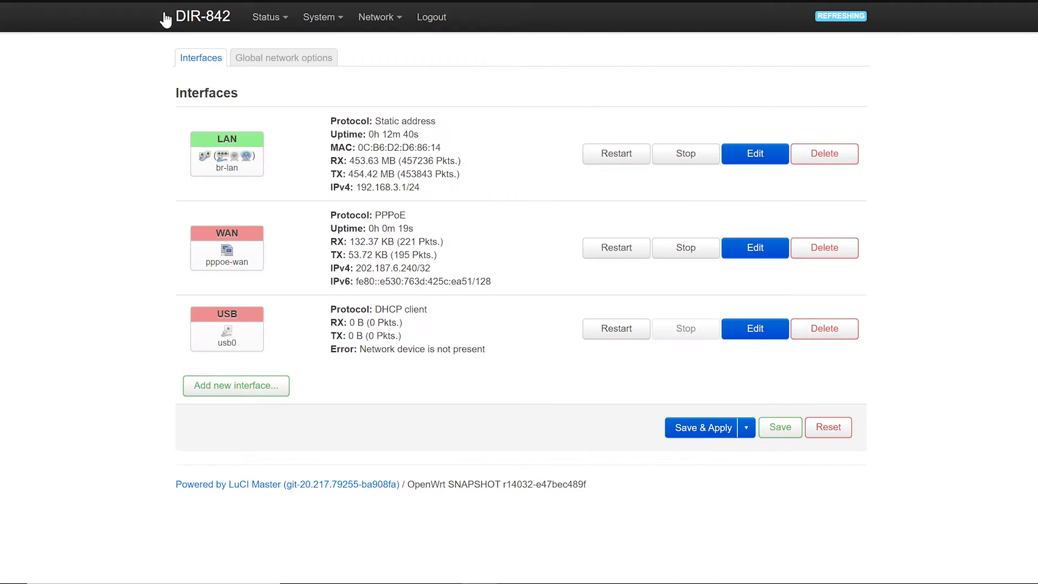
{"action": "key", "text": "ctrl+Tab"}
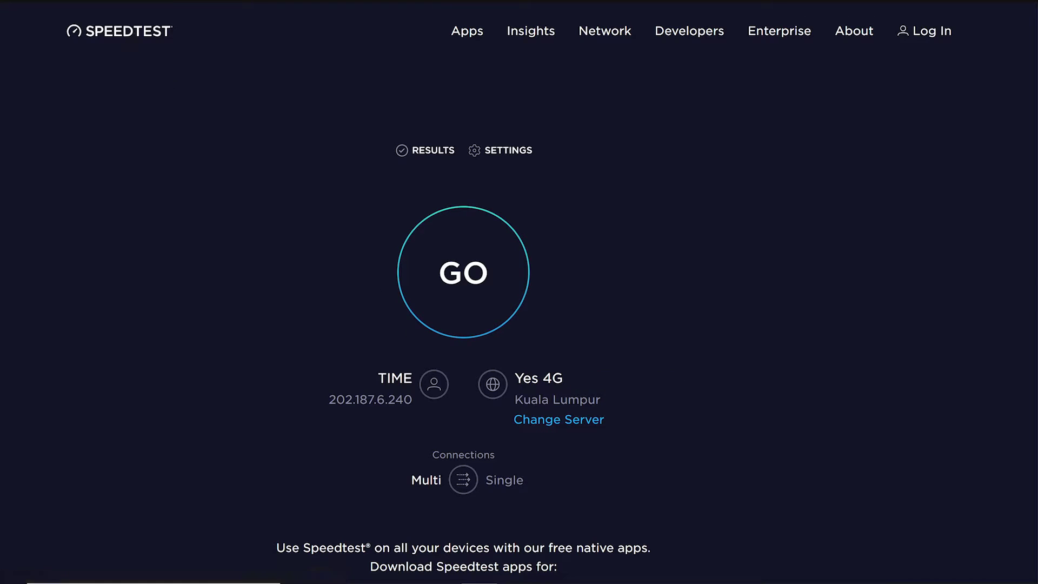
- Match Speedtest's public IP against the LuCI WAN IPv4, then run the speed test
{"action": "left_click_drag", "start_coordinate": [412, 400], "coordinate": [327, 398]}
{"action": "key", "text": "ctrl+Tab"}
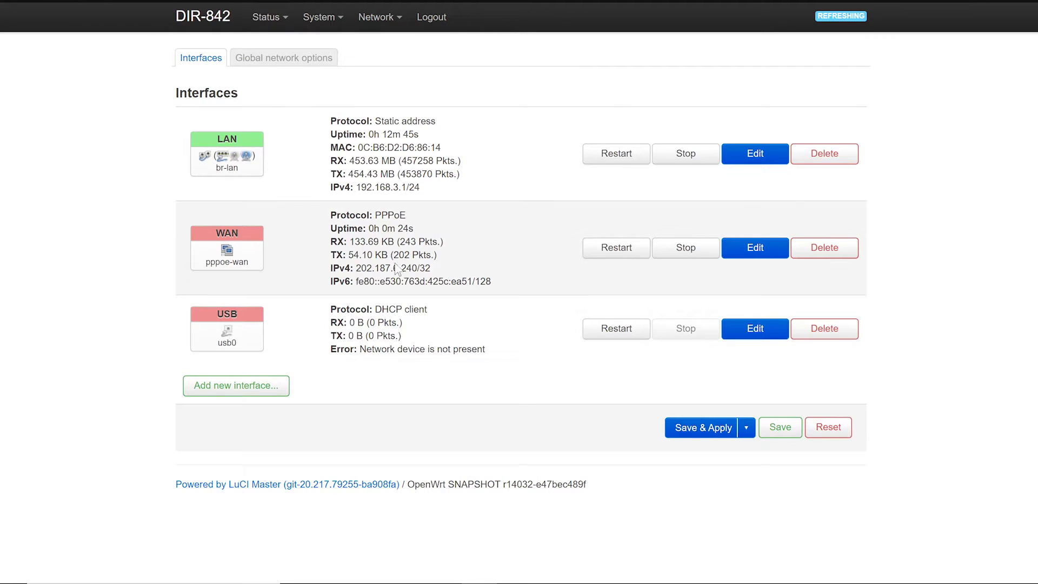
{"action": "left_click_drag", "start_coordinate": [420, 268], "coordinate": [331, 215]}
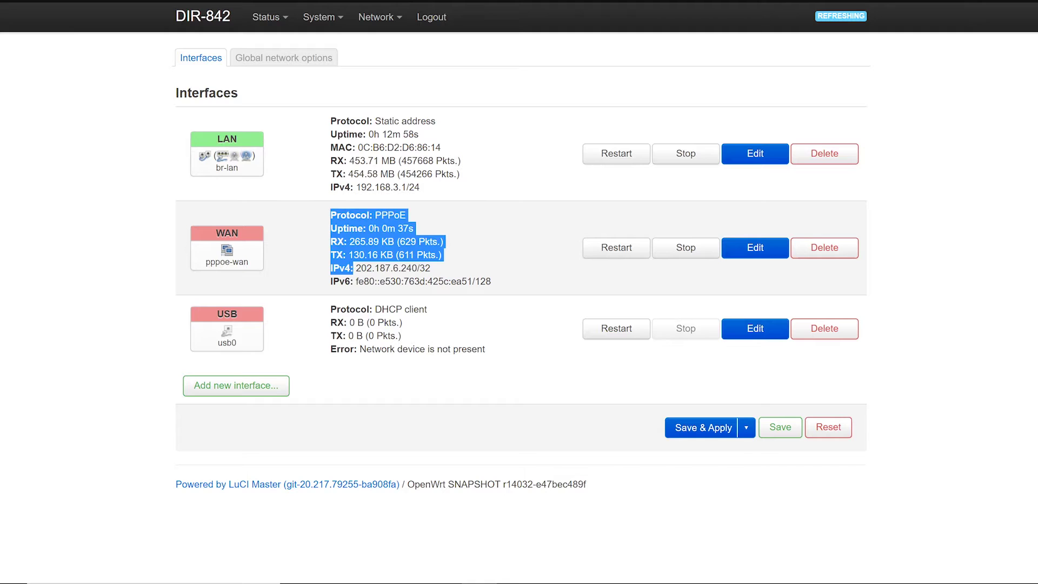
{"action": "key", "text": "ctrl+Tab"}
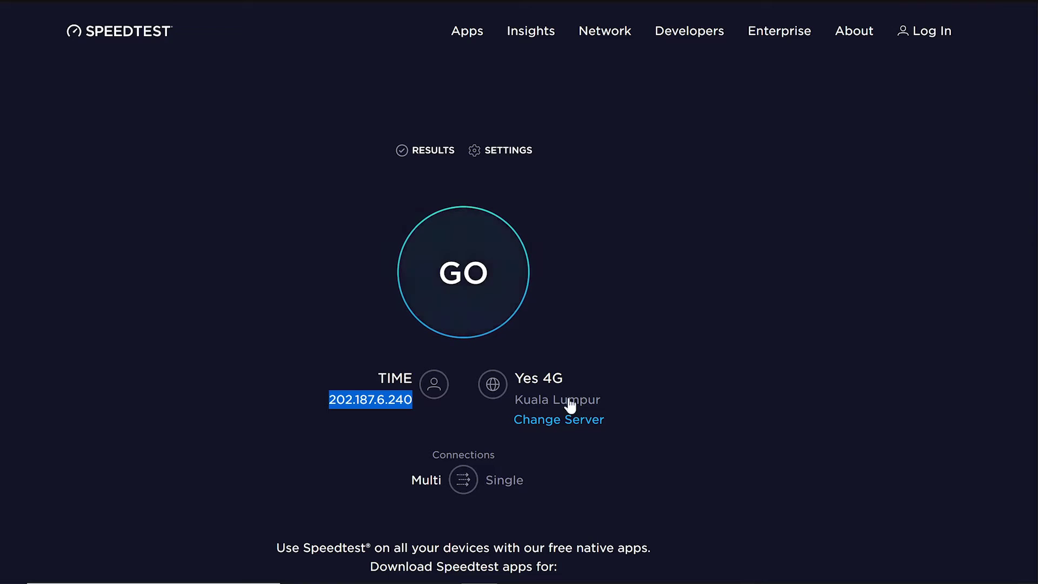
{"action": "left_click", "coordinate": [468, 268]}
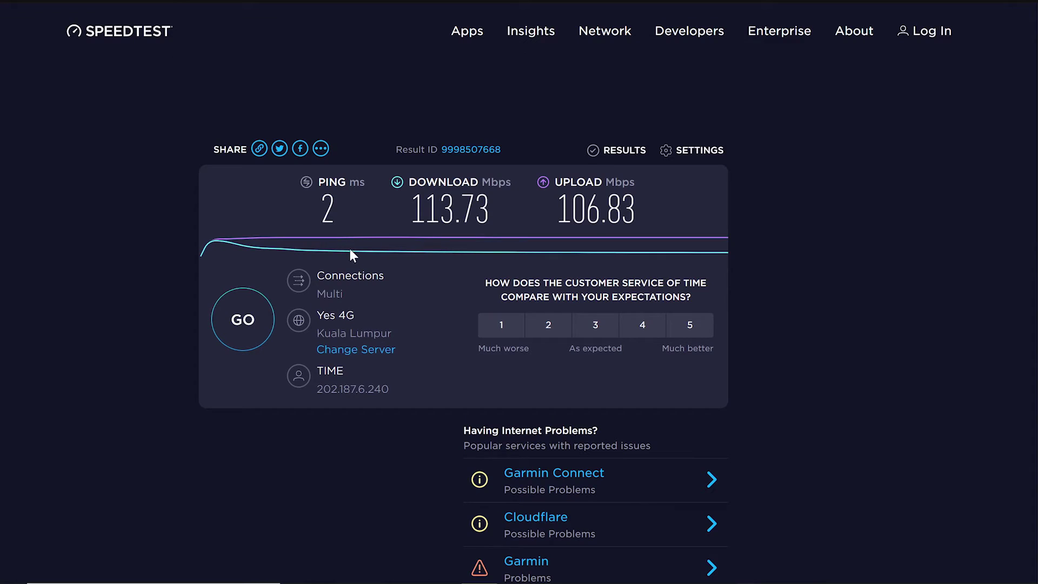
- Switch the Speedtest server to Kuala Lumpur - Celcom Axiata and run a new test
{"action": "left_click", "coordinate": [357, 350]}
{"action": "scroll", "coordinate": [274, 341], "scroll_direction": "down", "scroll_amount": 2}
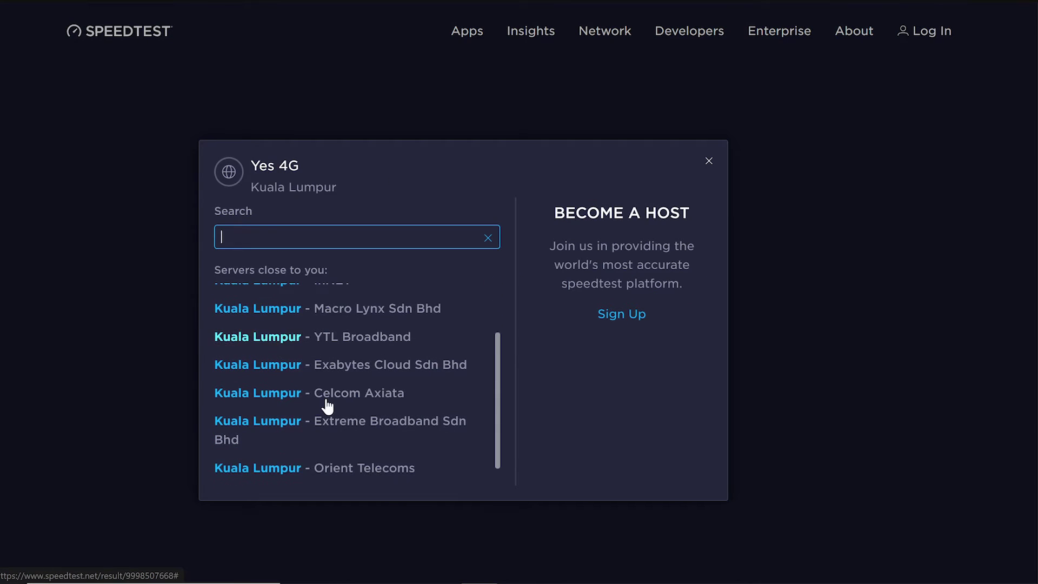
{"action": "left_click", "coordinate": [256, 393]}
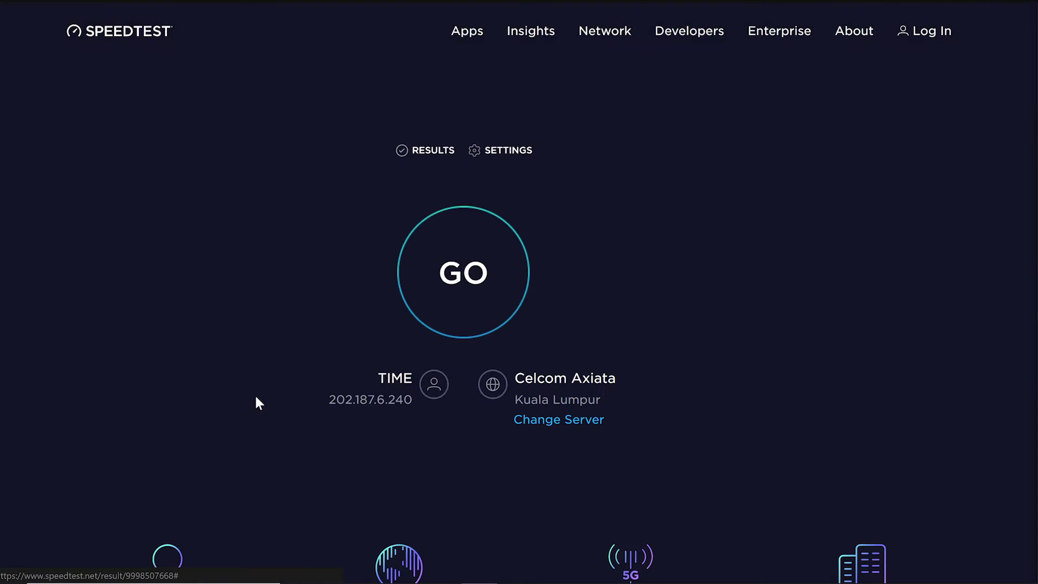
{"action": "left_click", "coordinate": [454, 292]}
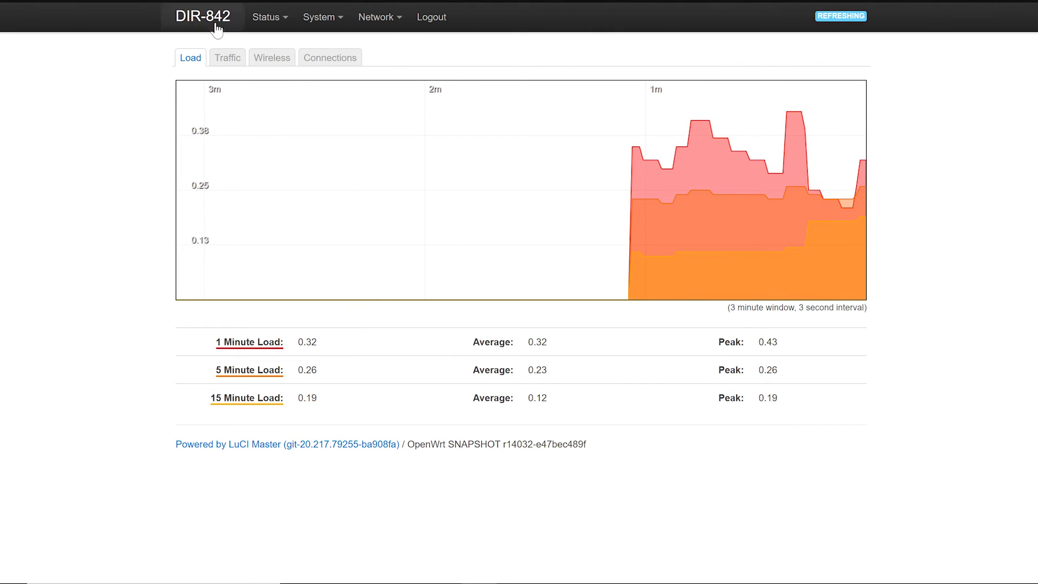
- Show the eth0.2 realtime traffic graph, peaking at 176.26 Mbit/s out and 65.43 Mbit/s in
{"action": "left_click", "coordinate": [225, 61]}
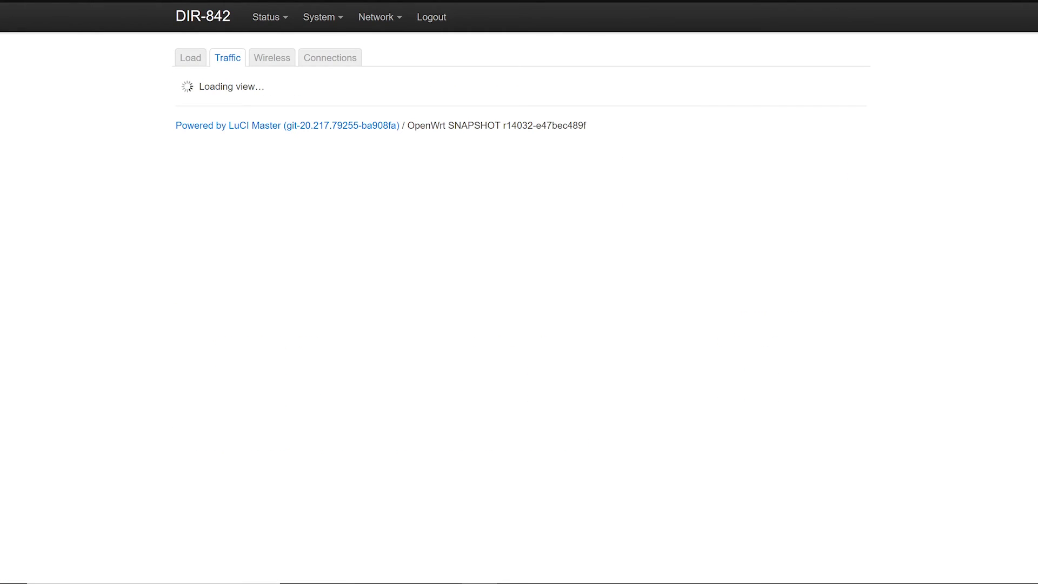
{"action": "left_click", "coordinate": [239, 97]}
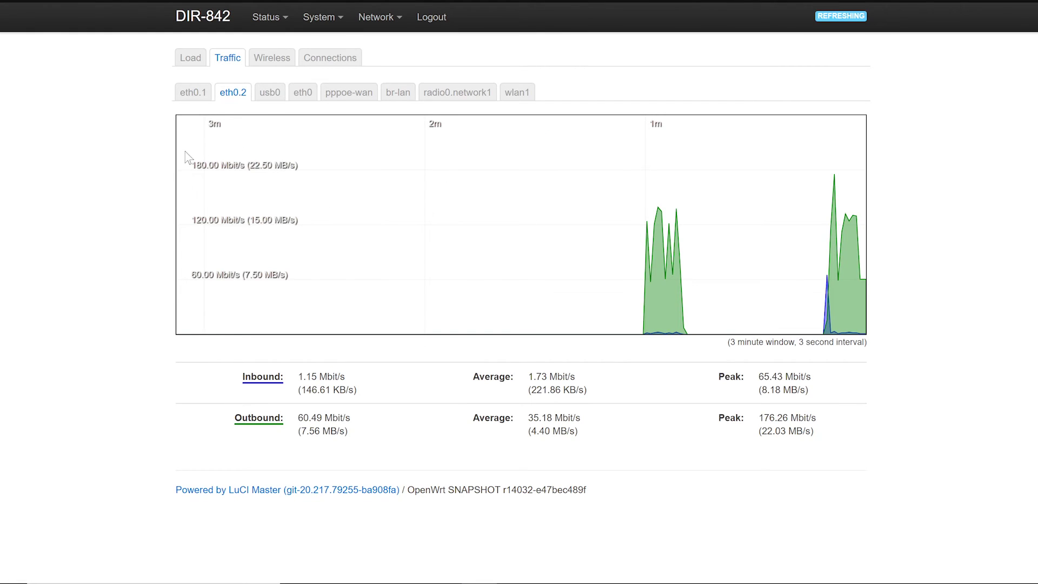
{"action": "left_click_drag", "start_coordinate": [192, 165], "coordinate": [247, 165]}
{"action": "left_click", "coordinate": [246, 165]}
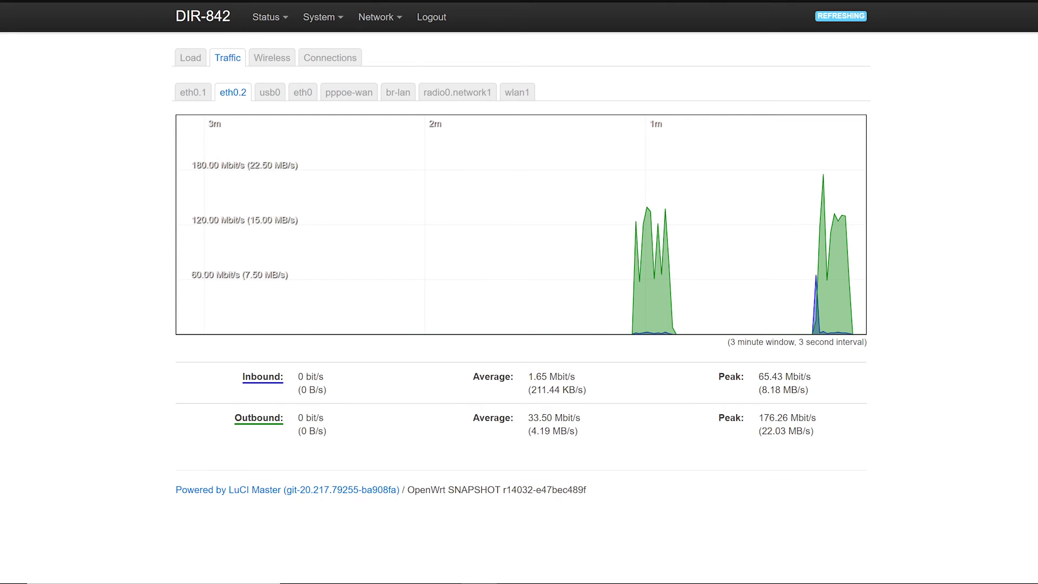